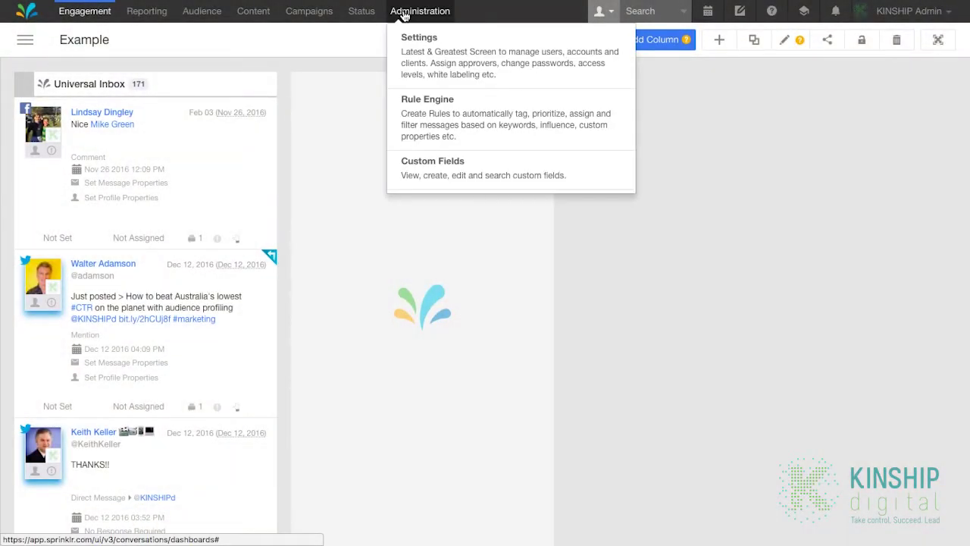
- Open the Macros list in the administration settings
{"action": "mouse_move", "coordinate": [399, 17]}
{"action": "left_click", "coordinate": [414, 55]}
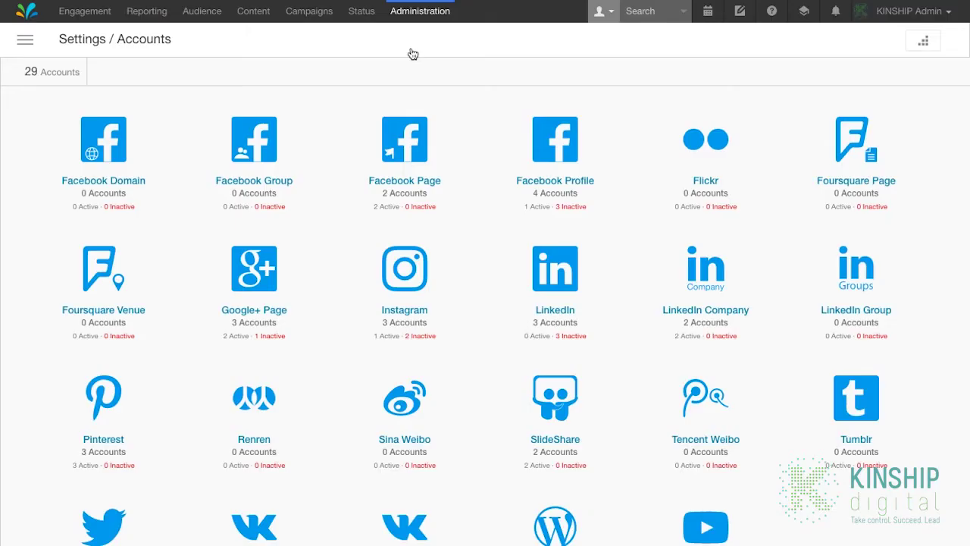
{"action": "left_click", "coordinate": [25, 41]}
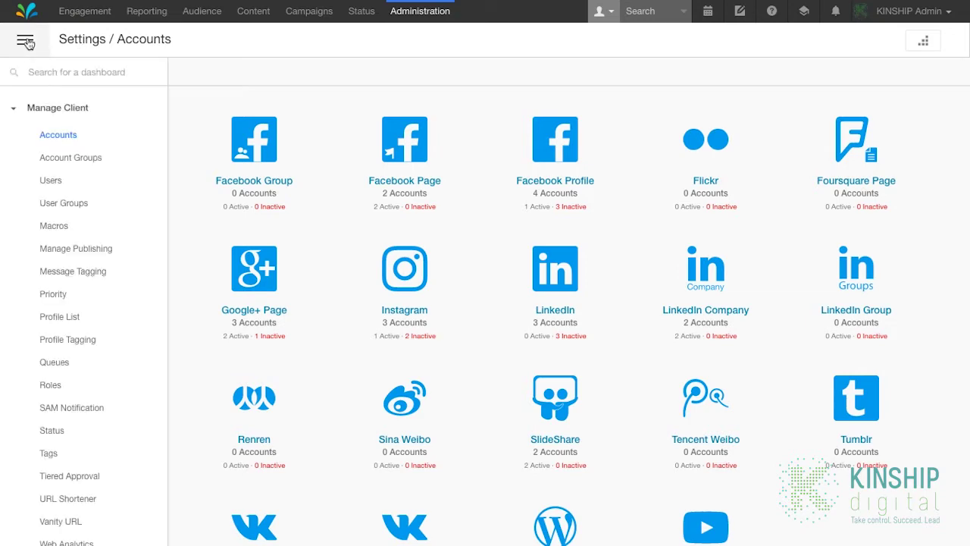
{"action": "left_click", "coordinate": [51, 227]}
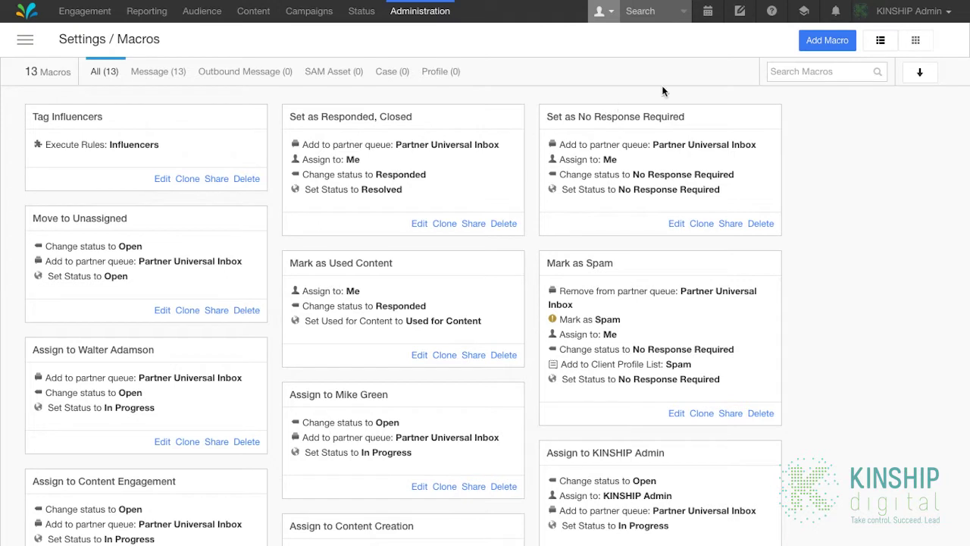
- Start a new macro named "Assign User Content" and apply it on Message
{"action": "left_click", "coordinate": [816, 42]}
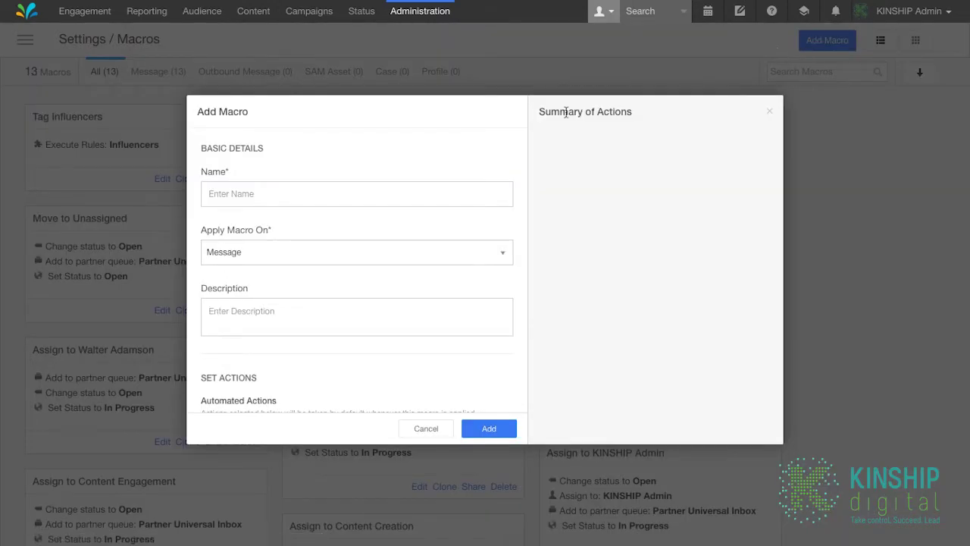
{"action": "left_click", "coordinate": [416, 190]}
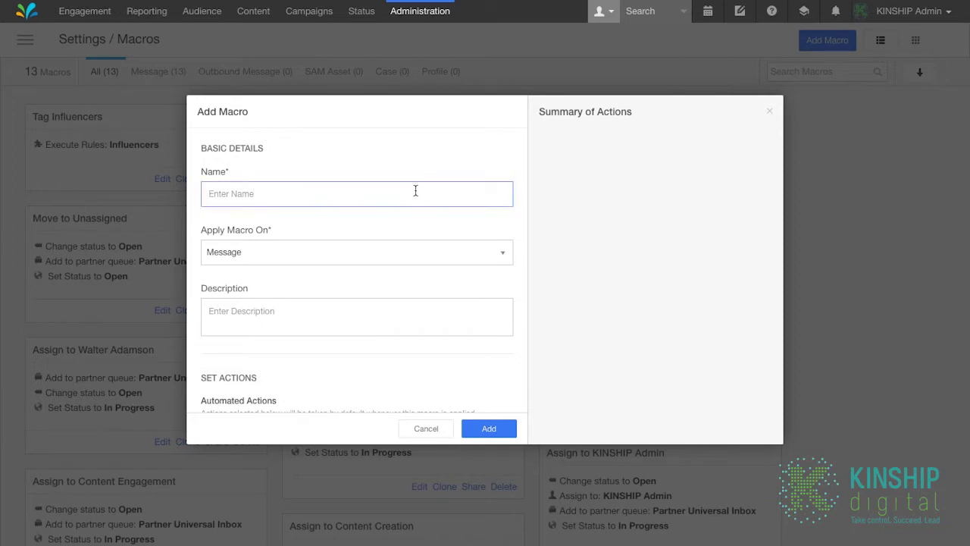
{"action": "type", "text": "Assign User Content"}
{"action": "left_click", "coordinate": [399, 252]}
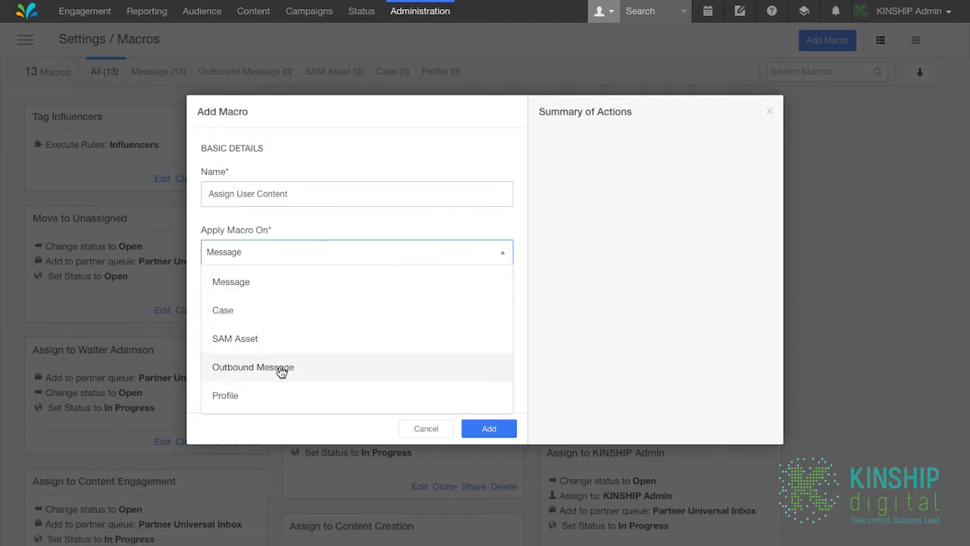
{"action": "left_click", "coordinate": [241, 292]}
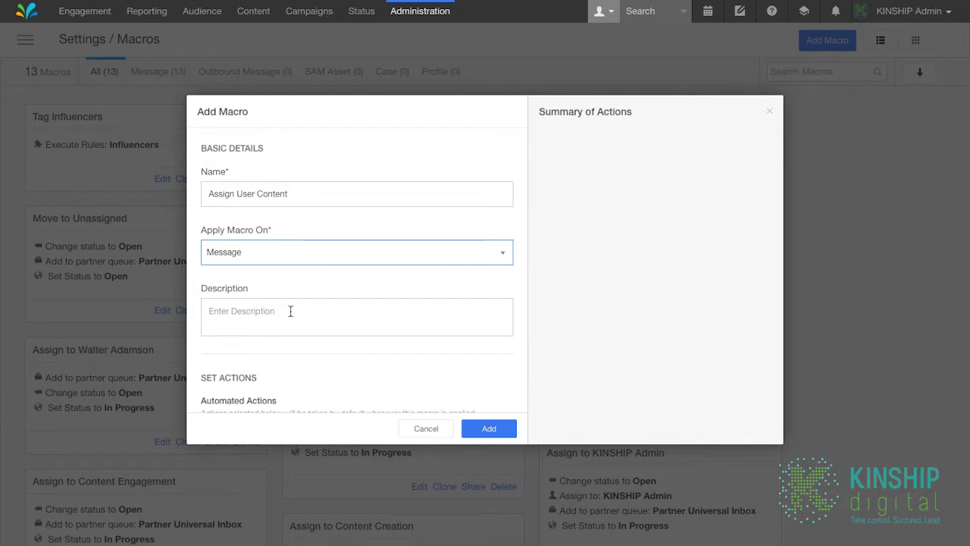
- Add an automated Assigned To action to the macro and set it to Content Approval
{"action": "scroll", "coordinate": [291, 310], "scroll_direction": "down", "scroll_amount": 5}
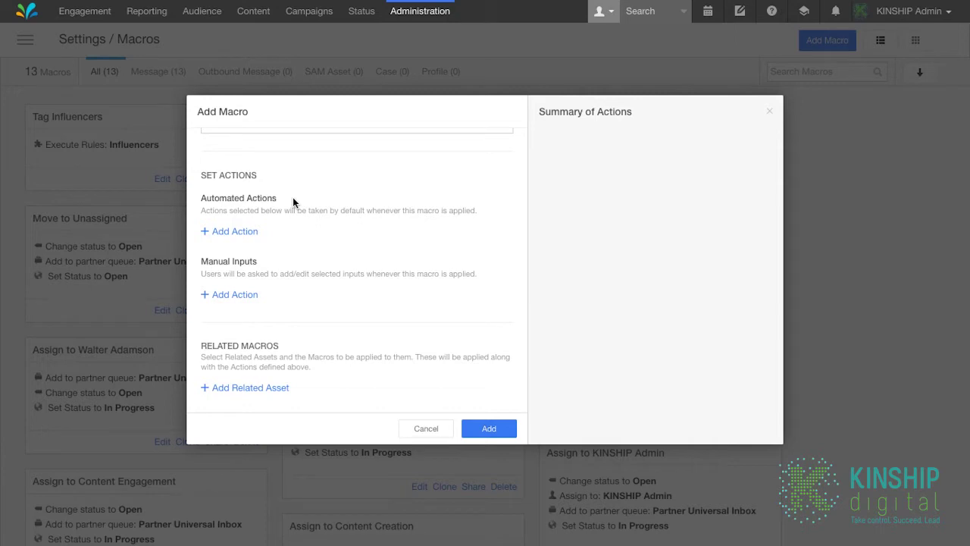
{"action": "left_click", "coordinate": [253, 231]}
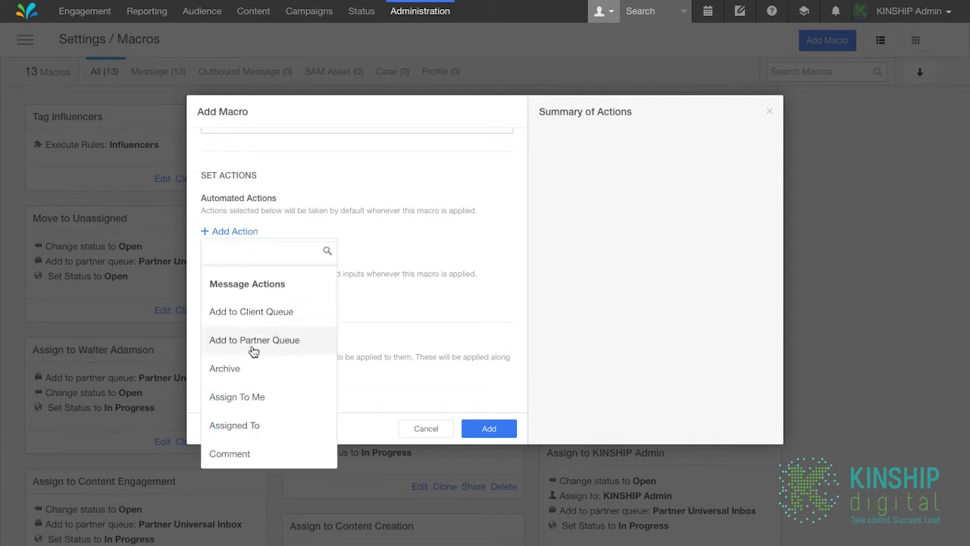
{"action": "left_click", "coordinate": [257, 427]}
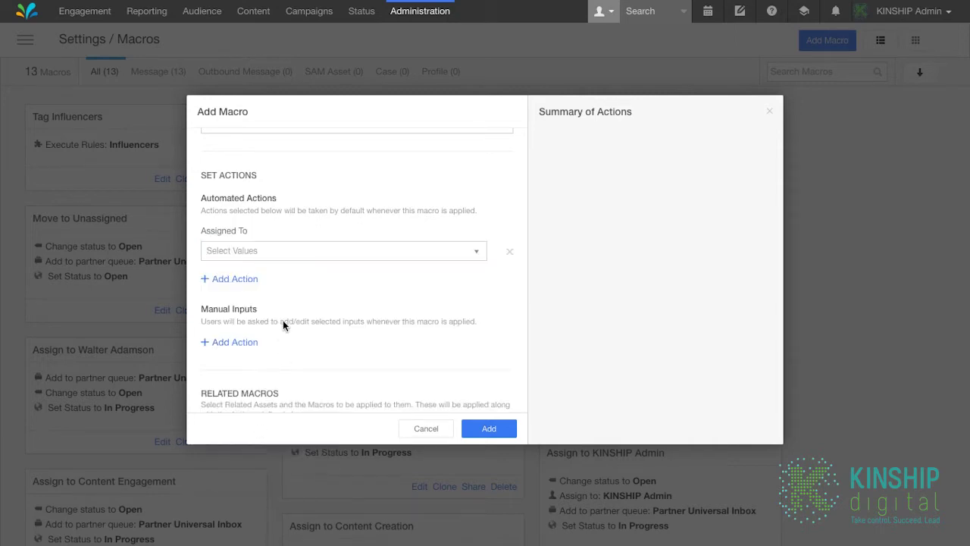
{"action": "left_click", "coordinate": [328, 255]}
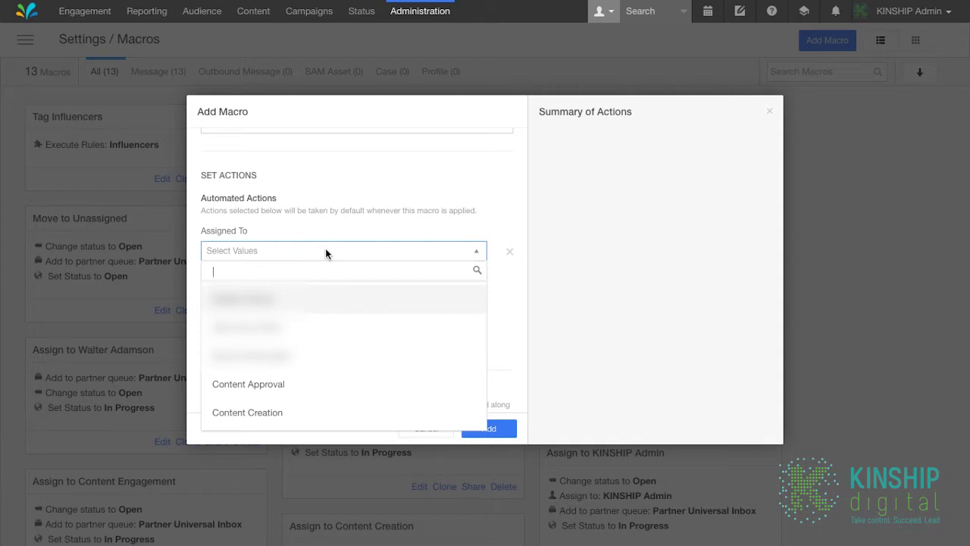
{"action": "left_click", "coordinate": [324, 395]}
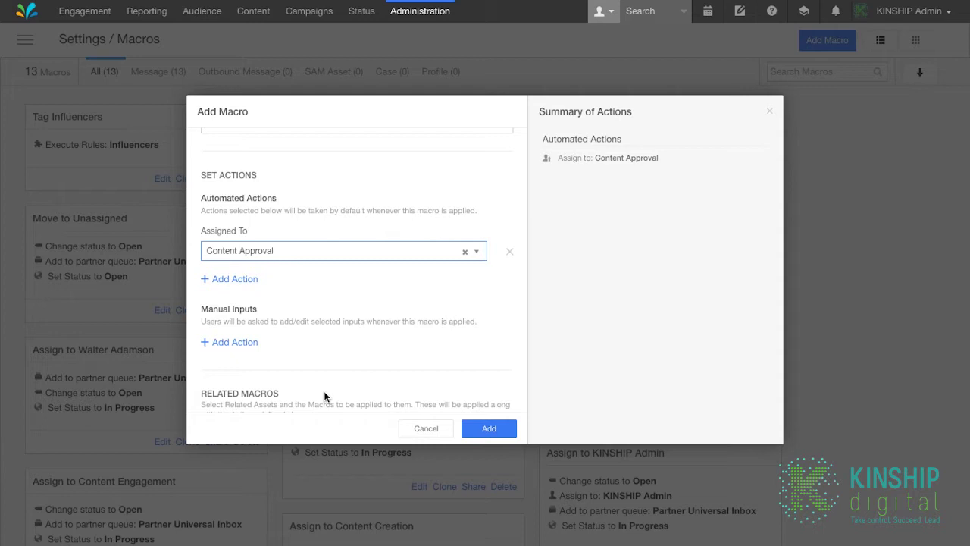
- Add the message Status action to the automated actions, set it to Open, and save the macro
{"action": "left_click", "coordinate": [234, 280]}
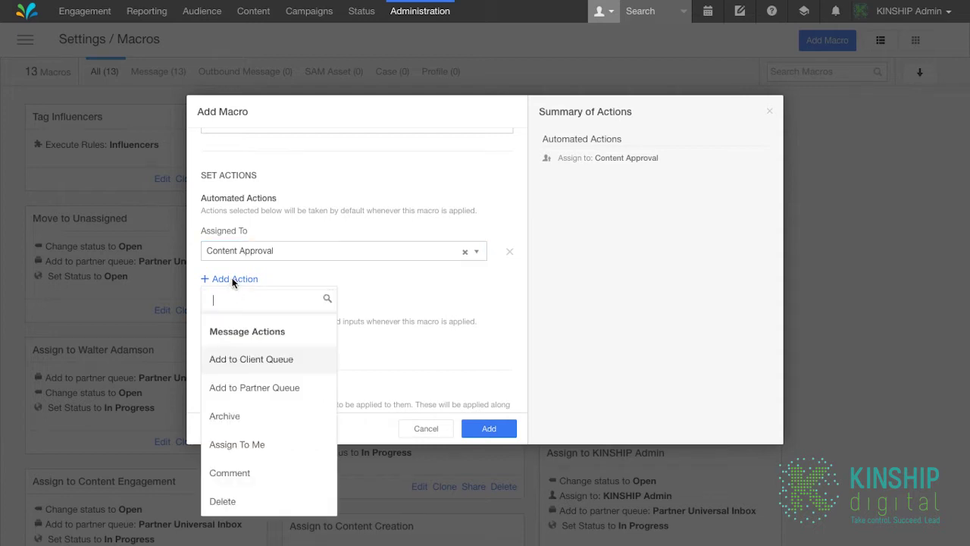
{"action": "type", "text": "status"}
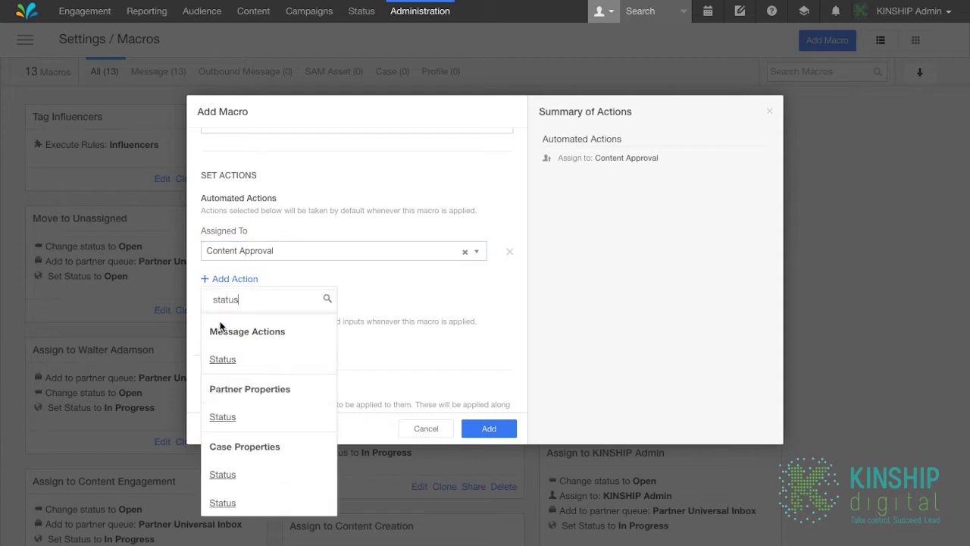
{"action": "left_click", "coordinate": [223, 359]}
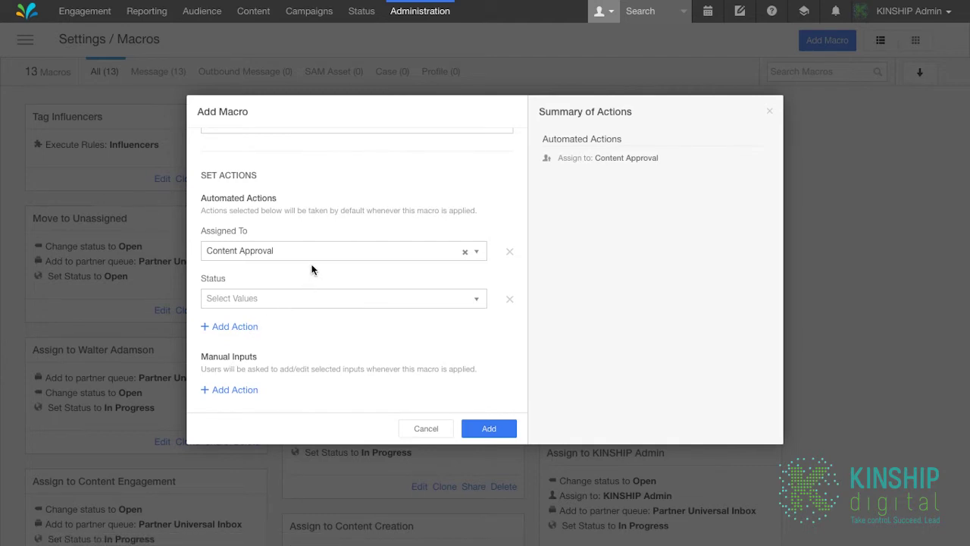
{"action": "left_click", "coordinate": [298, 297]}
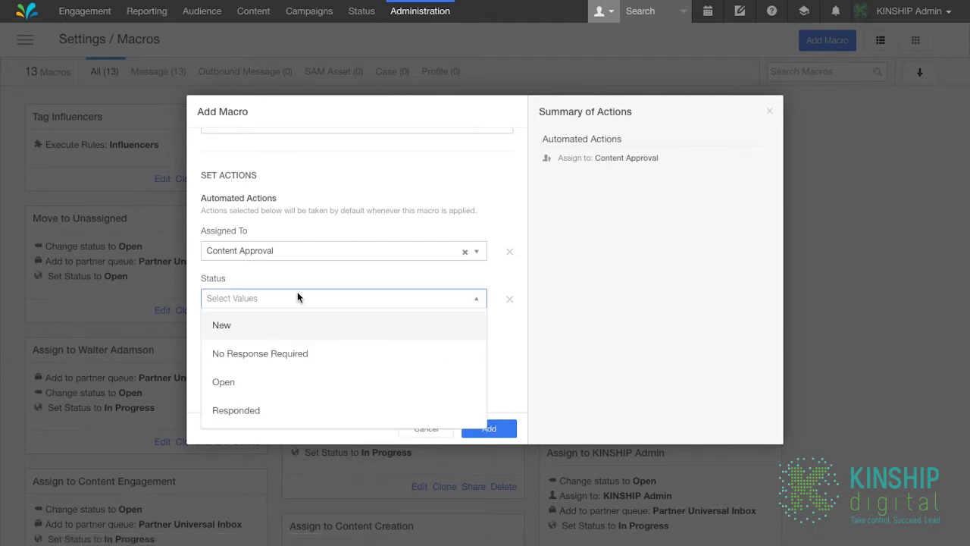
{"action": "left_click", "coordinate": [286, 388]}
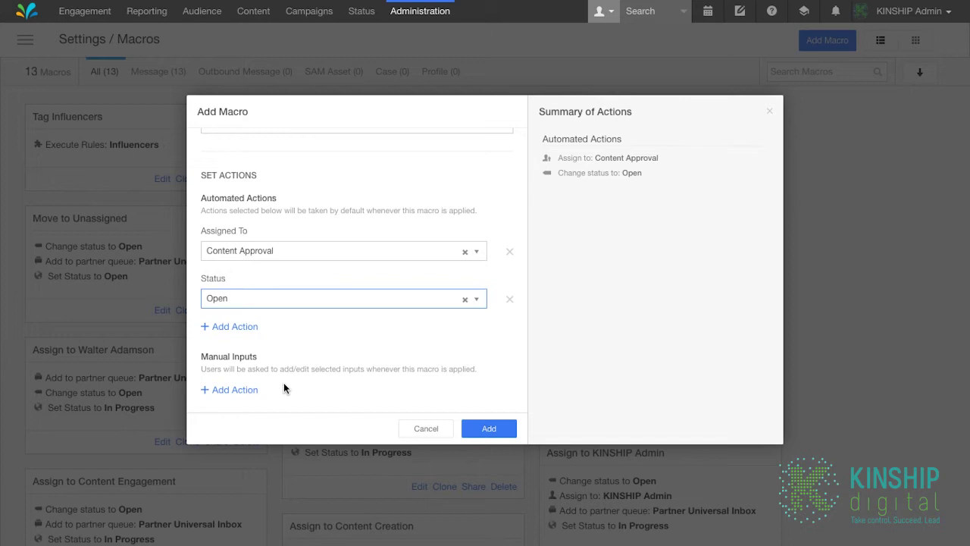
{"action": "scroll", "coordinate": [284, 385], "scroll_direction": "down", "scroll_amount": 2}
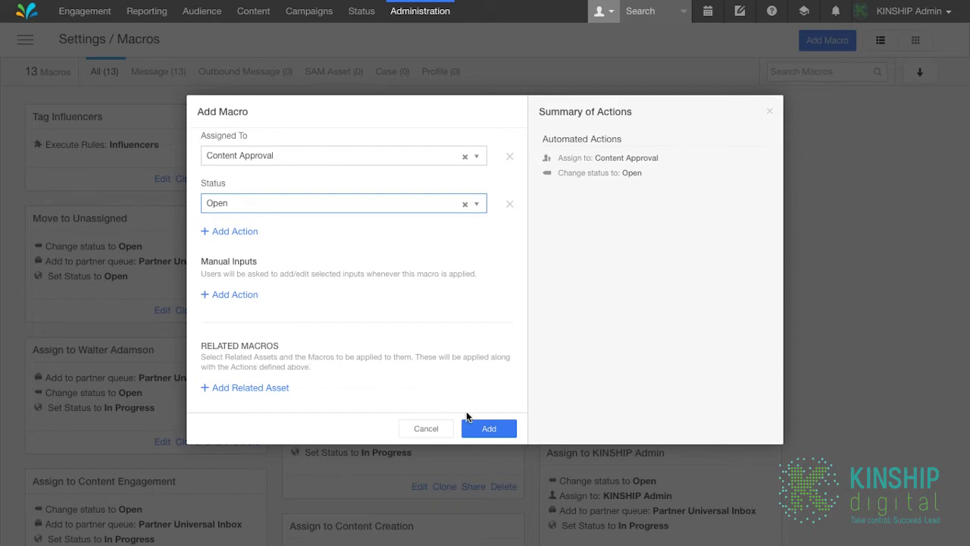
{"action": "left_click", "coordinate": [485, 425]}
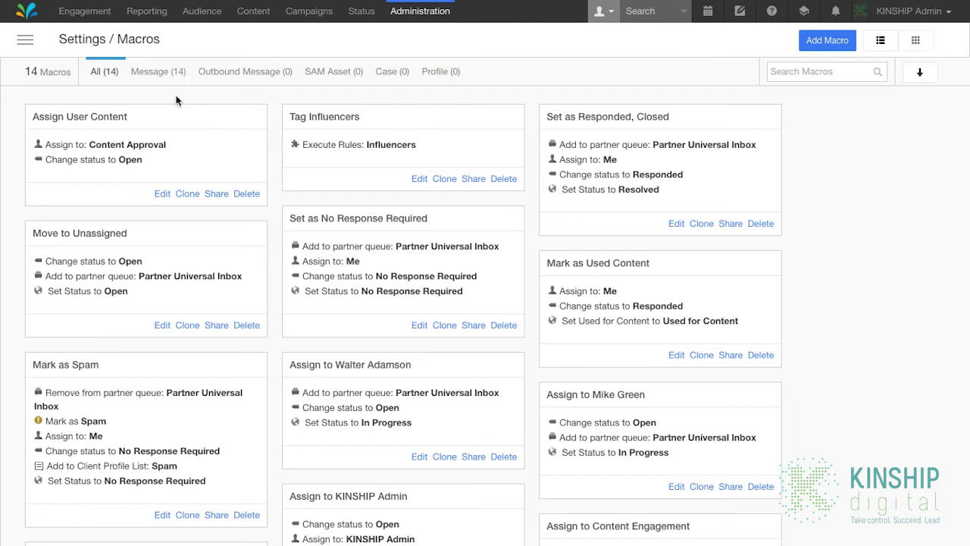
- Open the monitoring dashboards to return to the Example dashboard
{"action": "mouse_move", "coordinate": [106, 15]}
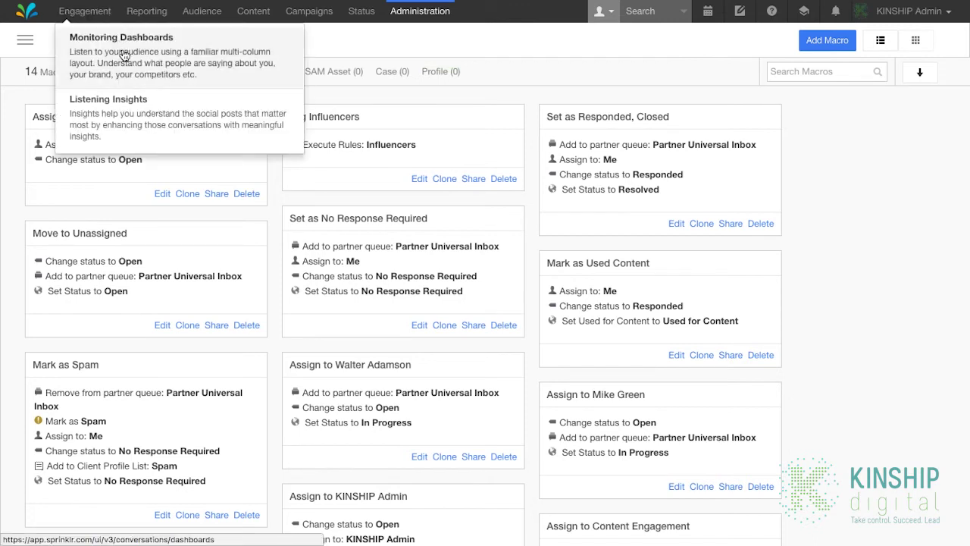
{"action": "left_click", "coordinate": [123, 56]}
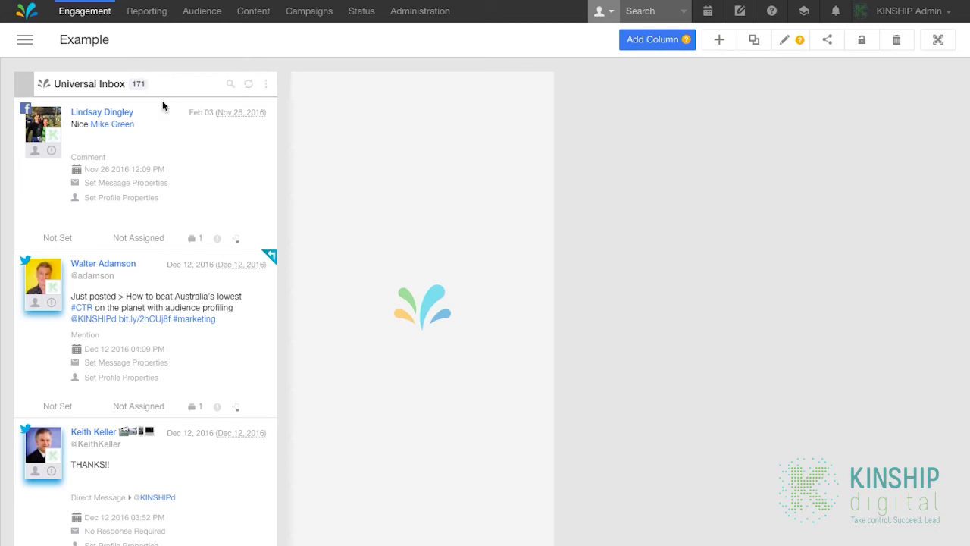
{"action": "left_click", "coordinate": [191, 151]}
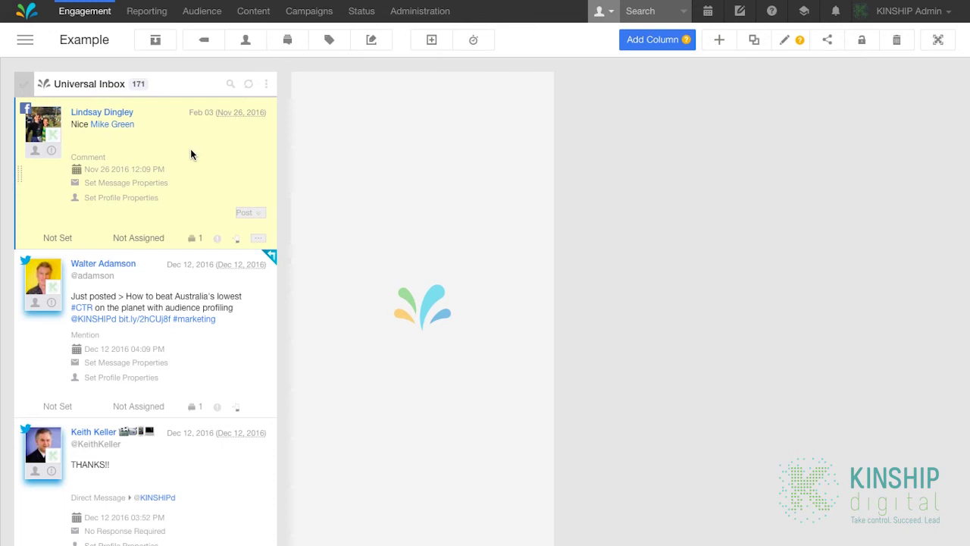
{"action": "scroll", "coordinate": [191, 151], "scroll_direction": "down", "scroll_amount": 5}
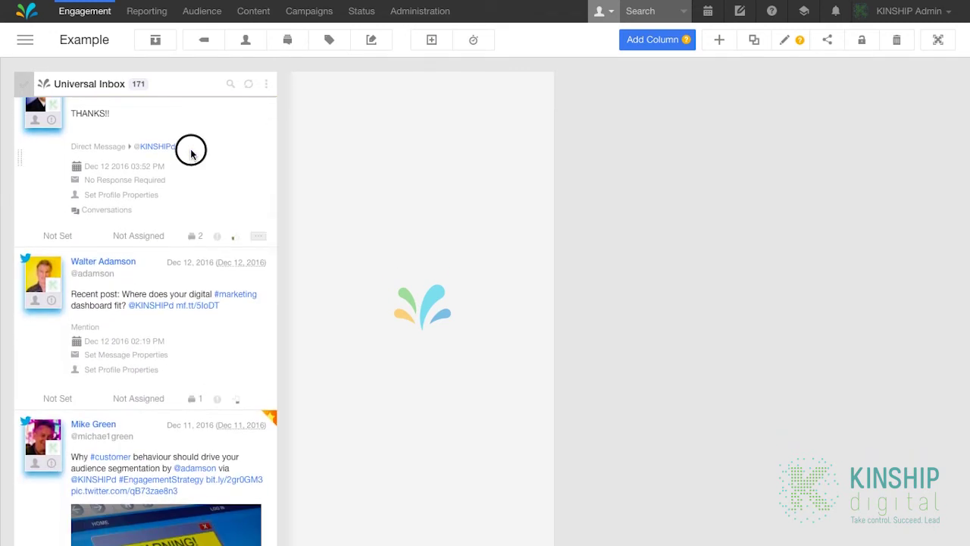
{"action": "triple_click", "coordinate": [190, 150]}
{"action": "scroll", "coordinate": [190, 149], "scroll_direction": "up", "scroll_amount": 4}
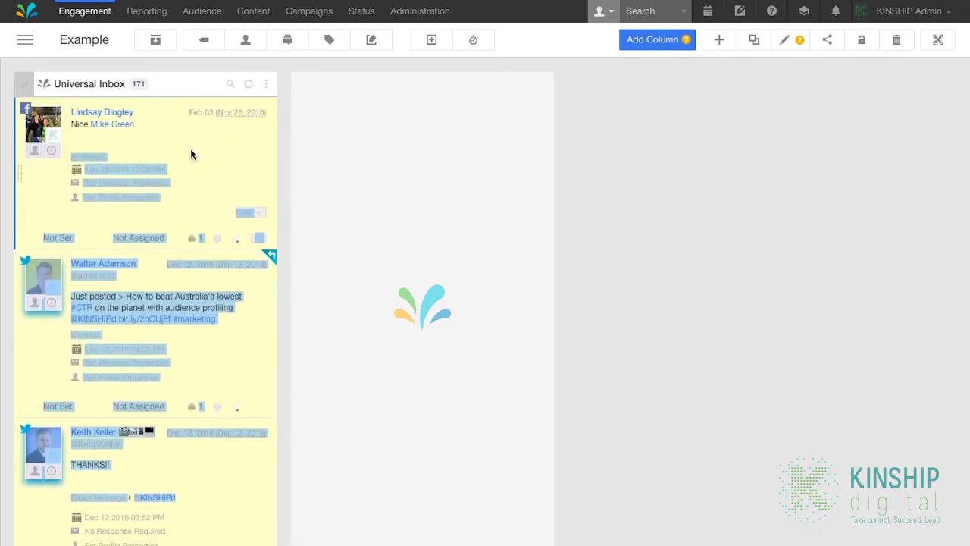
{"action": "left_click", "coordinate": [191, 150]}
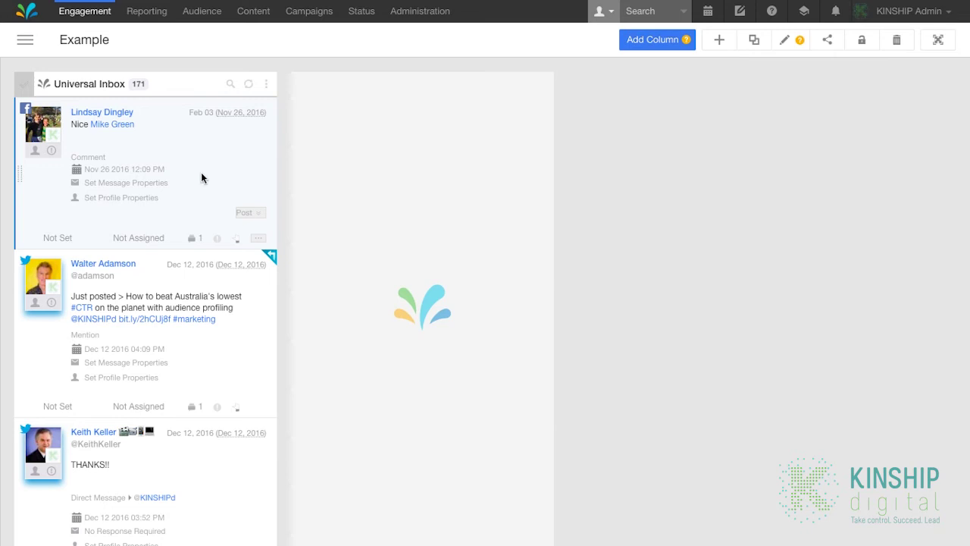
- Select the first four messages and the sixth message in the Universal Inbox column, skipping the fifth
{"action": "left_click", "coordinate": [201, 177]}
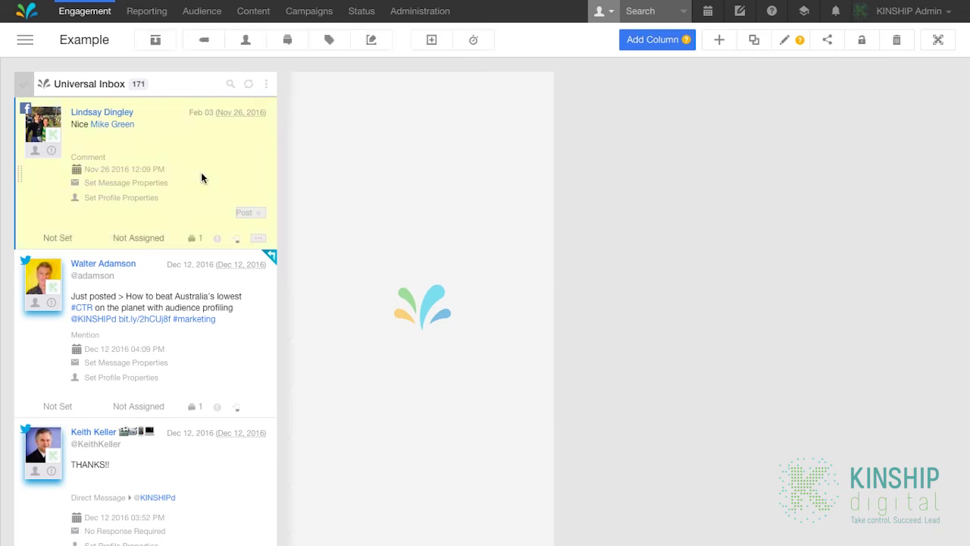
{"action": "left_click", "coordinate": [212, 470]}
{"action": "scroll", "coordinate": [211, 471], "scroll_direction": "down", "scroll_amount": 4}
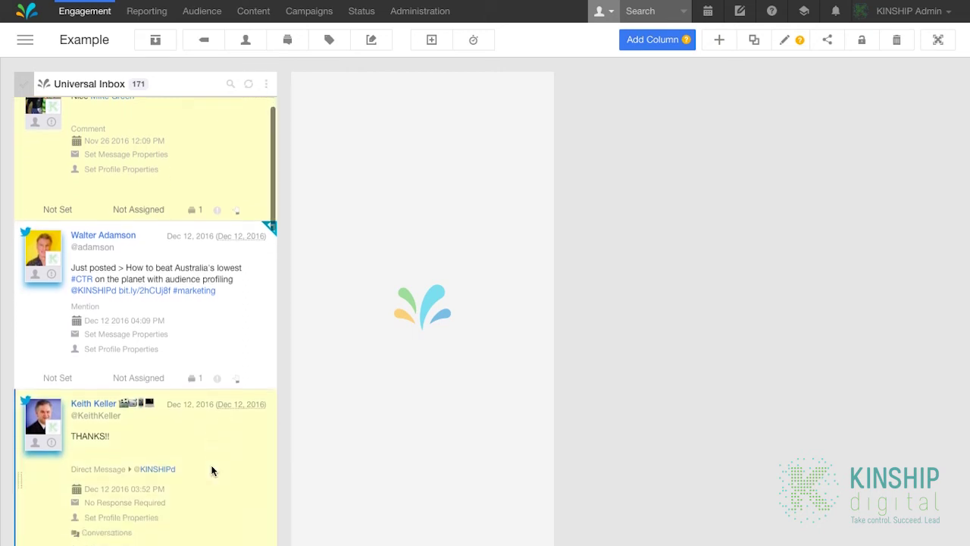
{"action": "left_click", "coordinate": [206, 414]}
{"action": "scroll", "coordinate": [206, 414], "scroll_direction": "down", "scroll_amount": 1}
{"action": "scroll", "coordinate": [205, 411], "scroll_direction": "down", "scroll_amount": 4}
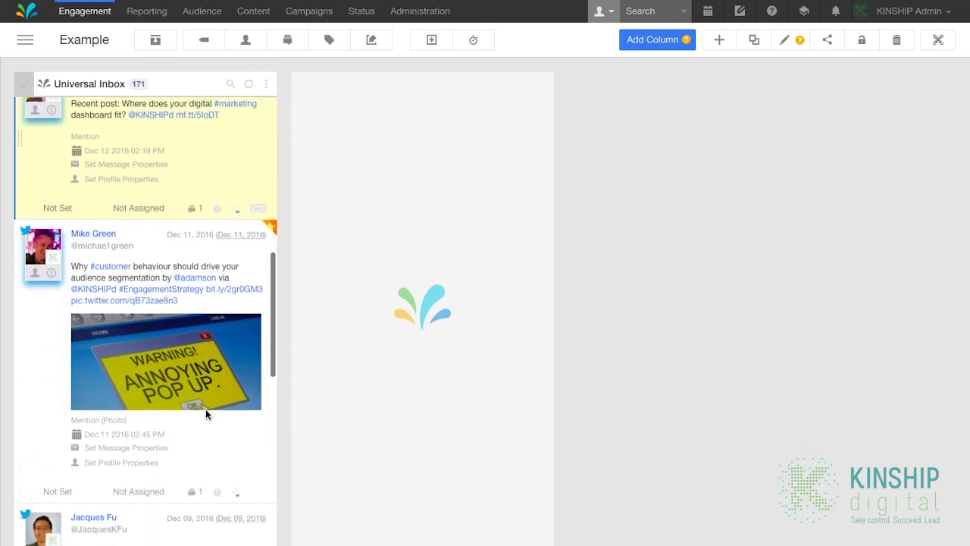
{"action": "left_click", "coordinate": [219, 442]}
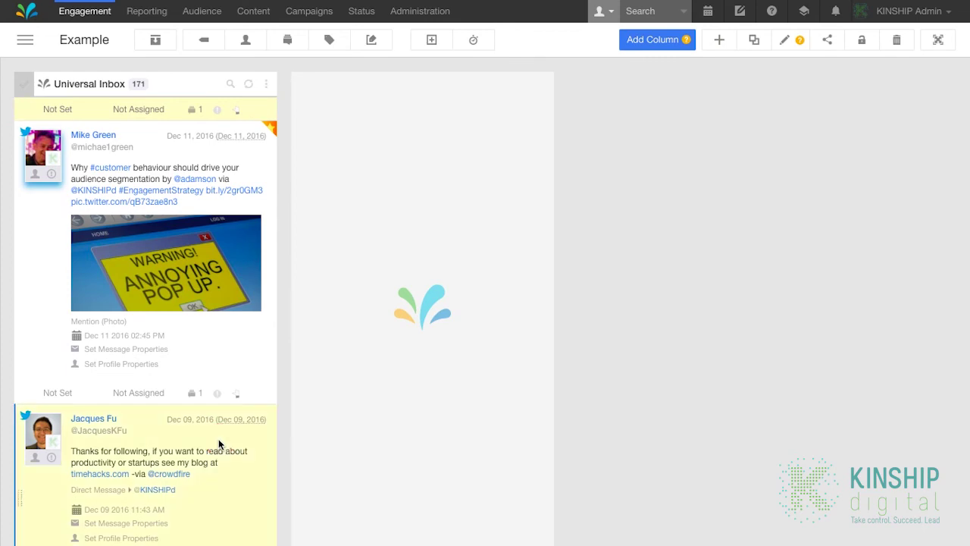
{"action": "scroll", "coordinate": [218, 439], "scroll_direction": "up", "scroll_amount": 8}
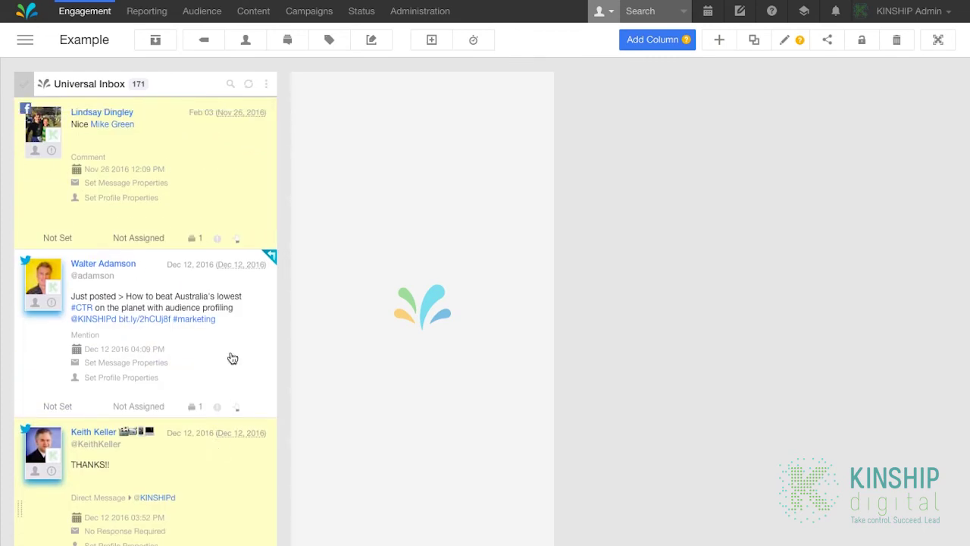
{"action": "left_click", "coordinate": [233, 350]}
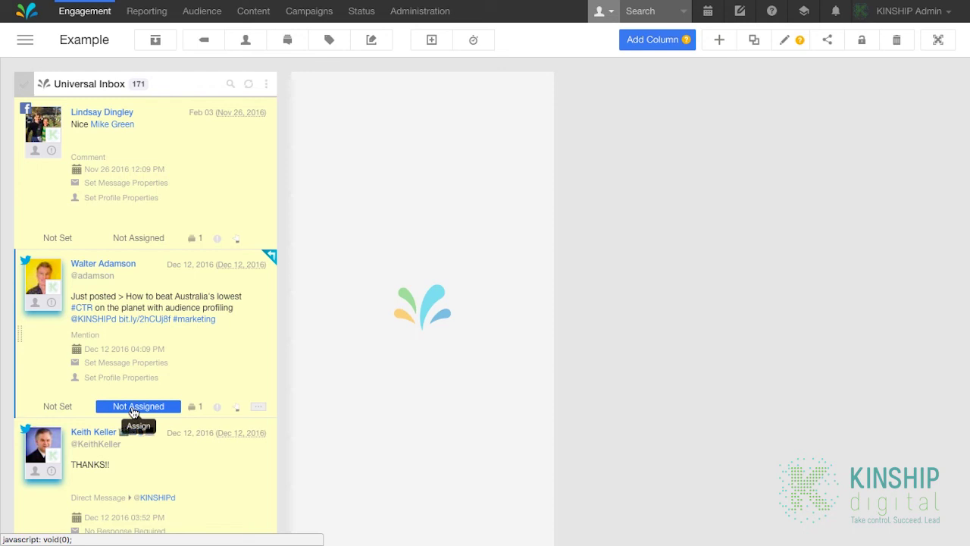
- Find the "Assign User Content" macro and apply it to the selected inbox messages
{"action": "left_click", "coordinate": [431, 41]}
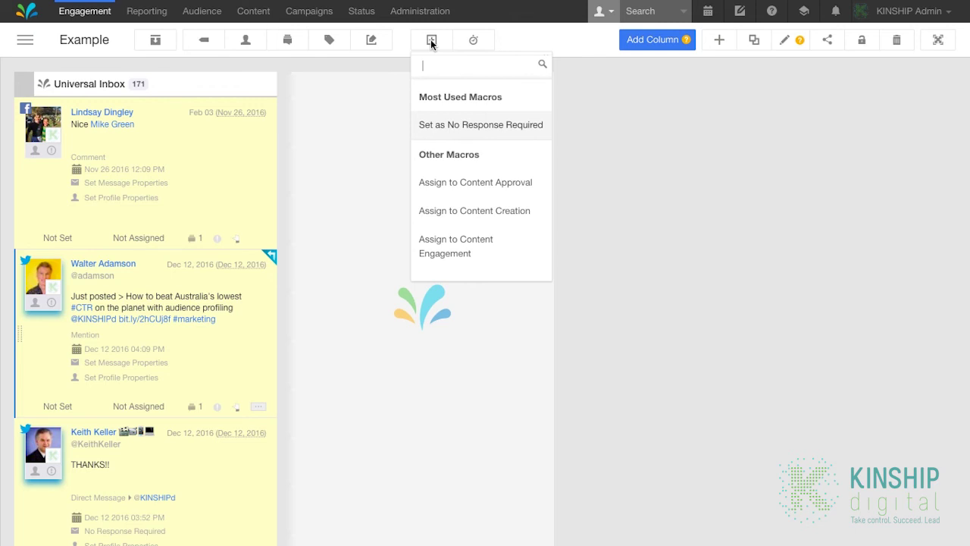
{"action": "type", "text": "assign user"}
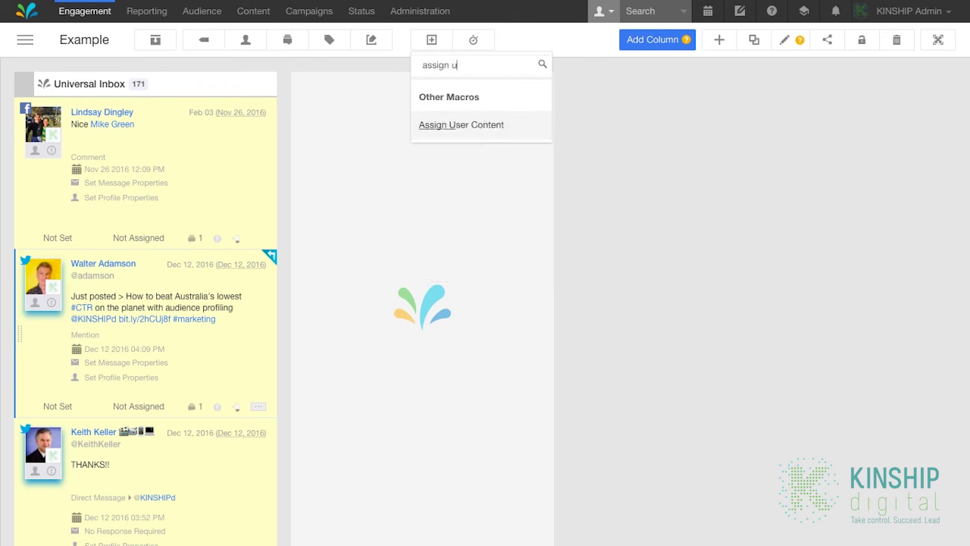
{"action": "left_click", "coordinate": [454, 125]}
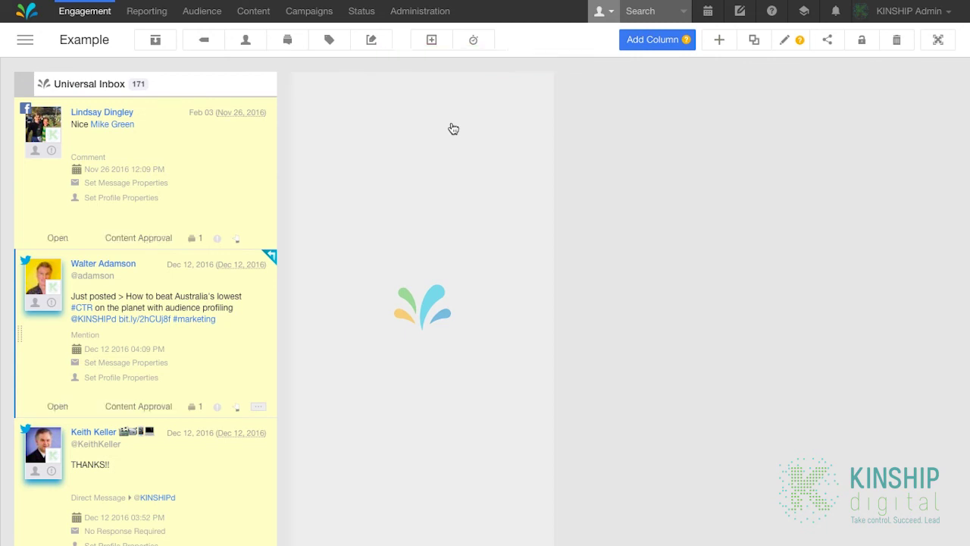